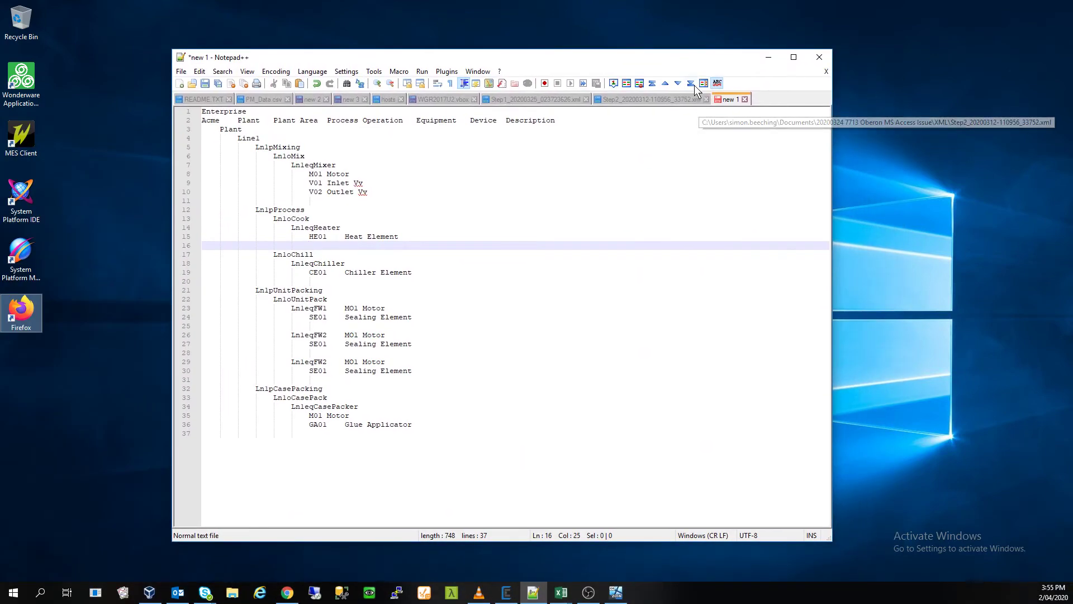
Highlight the Acme, Plant, Line1, LnlpMixing and LnloMix levels of the outline
double_click(206, 121)
double_click(234, 131)
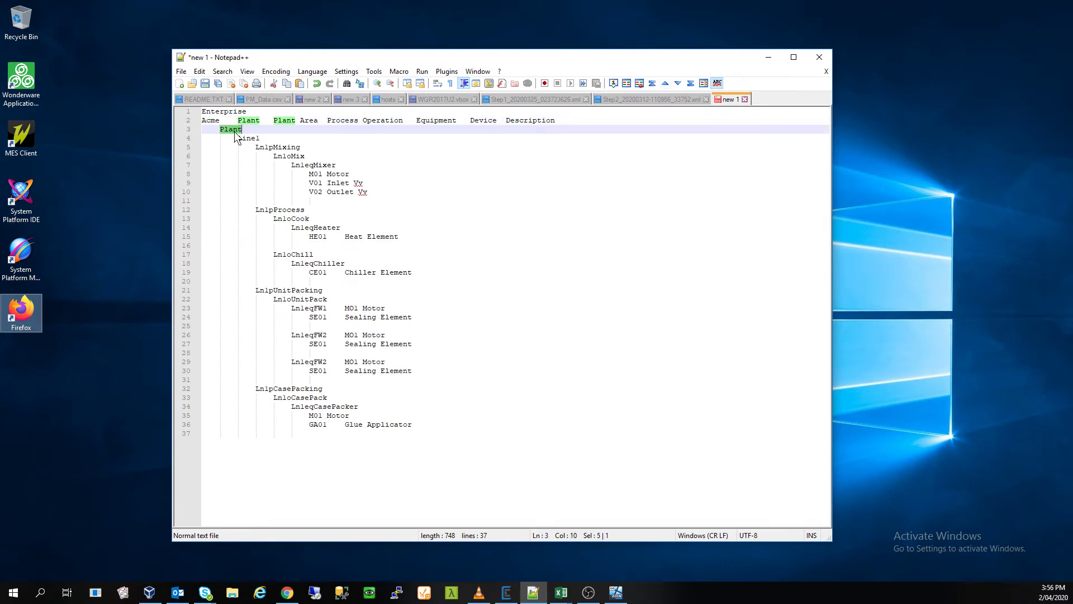
double_click(251, 138)
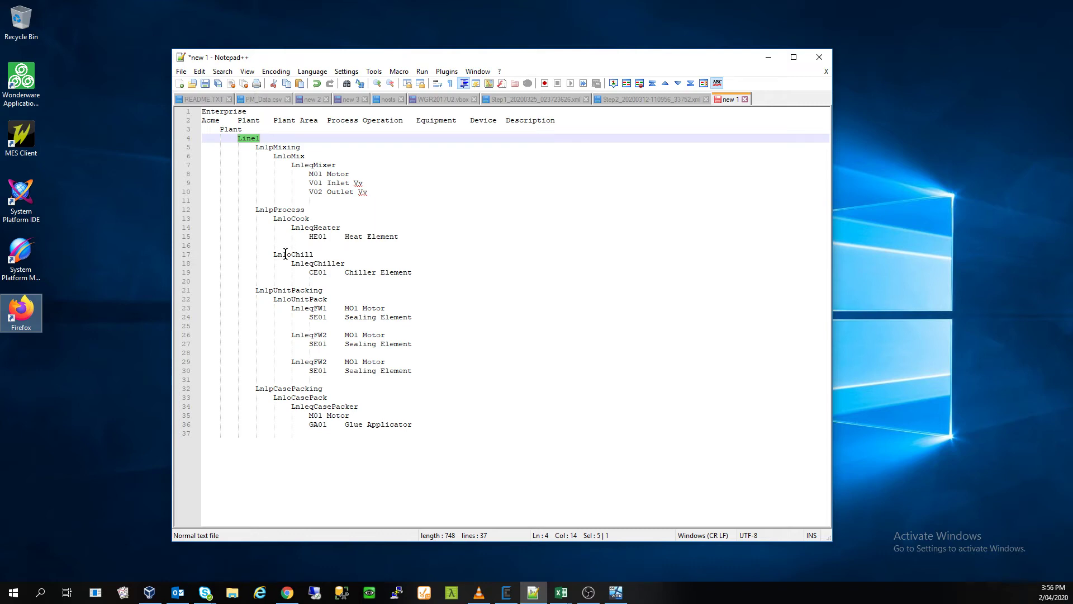
double_click(286, 147)
double_click(297, 156)
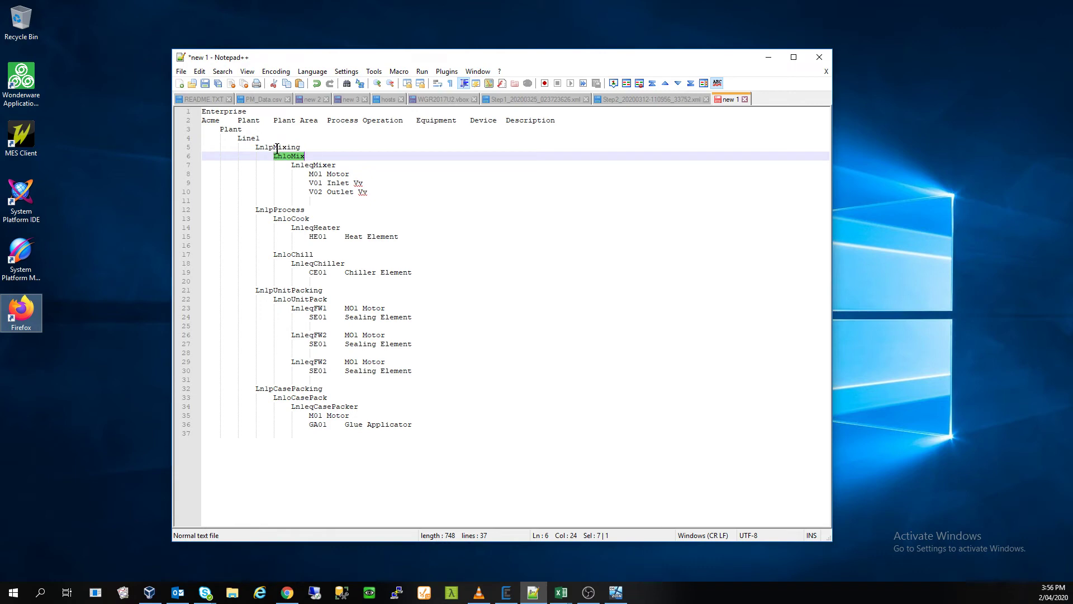
Highlight the LnlpProcess, LnloCook, LnloChill, LnleqChiller, LnlpUnitPacking and LnloUnitPack entries
double_click(280, 210)
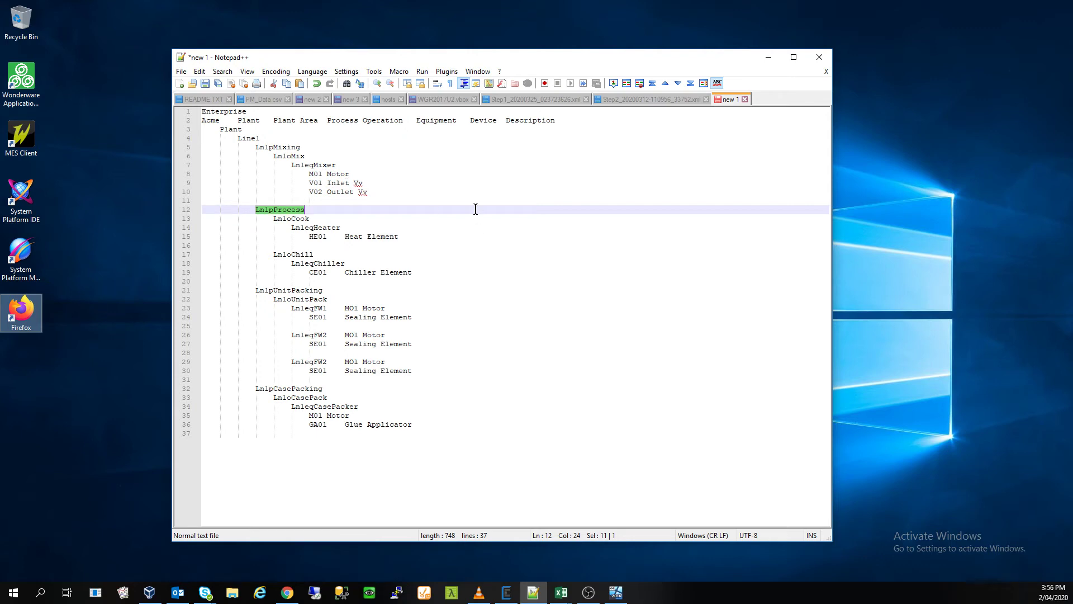
double_click(296, 217)
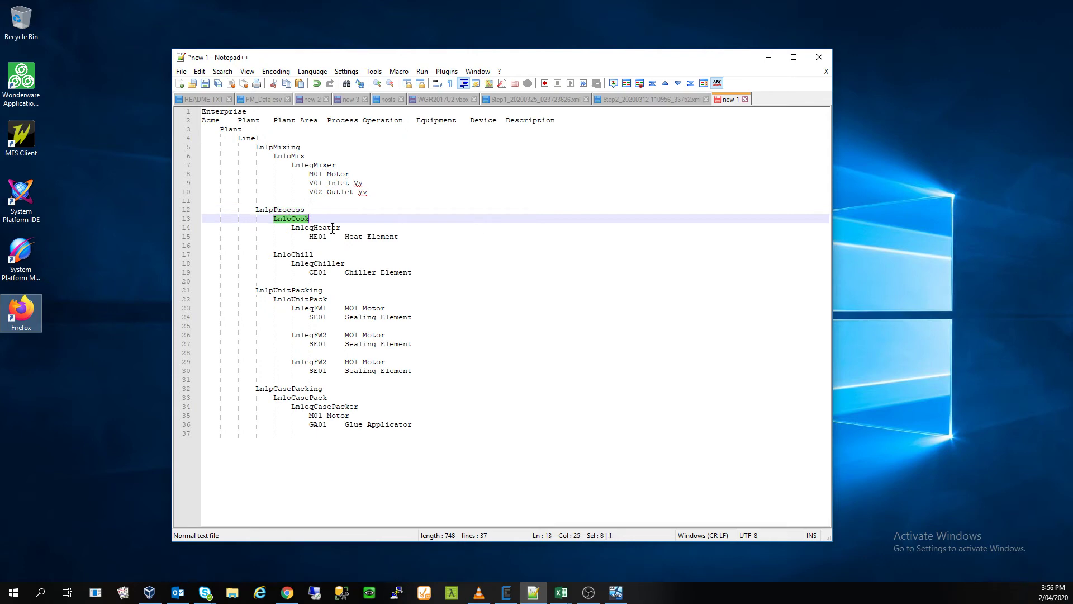
double_click(293, 254)
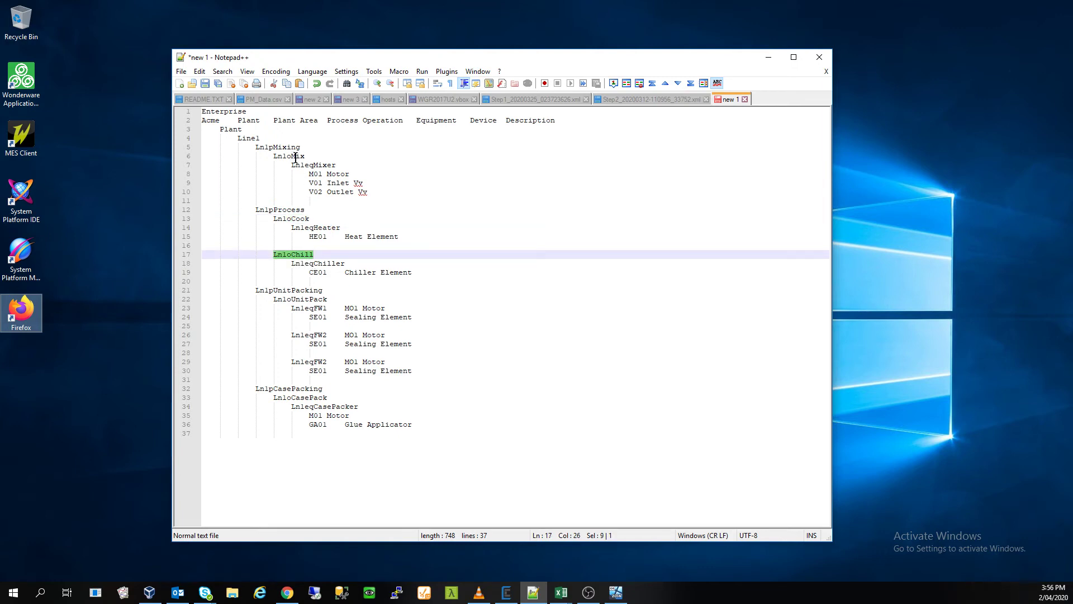
click(305, 263)
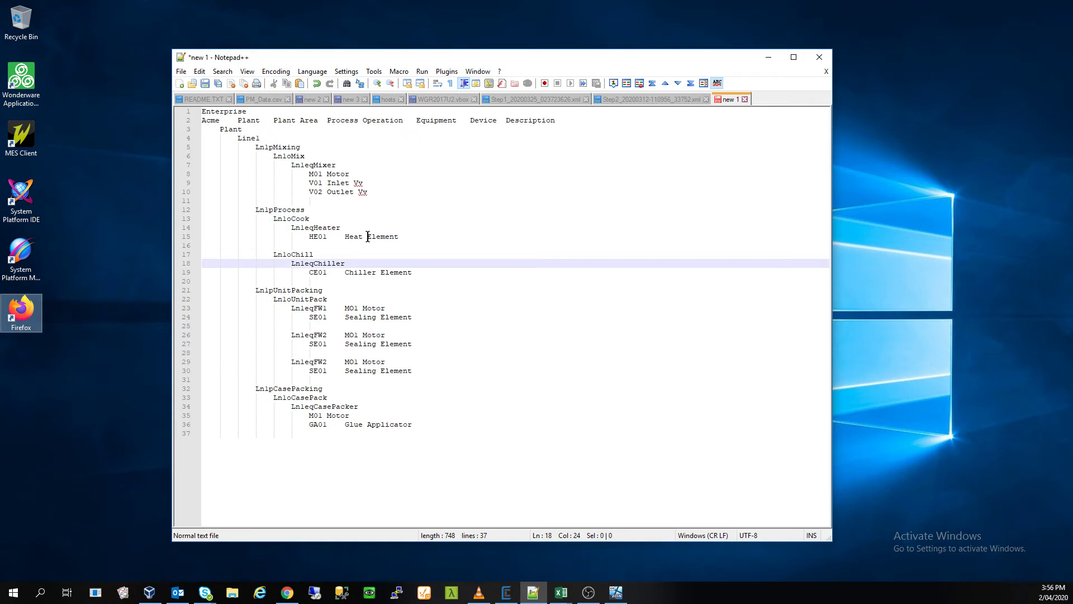
double_click(304, 290)
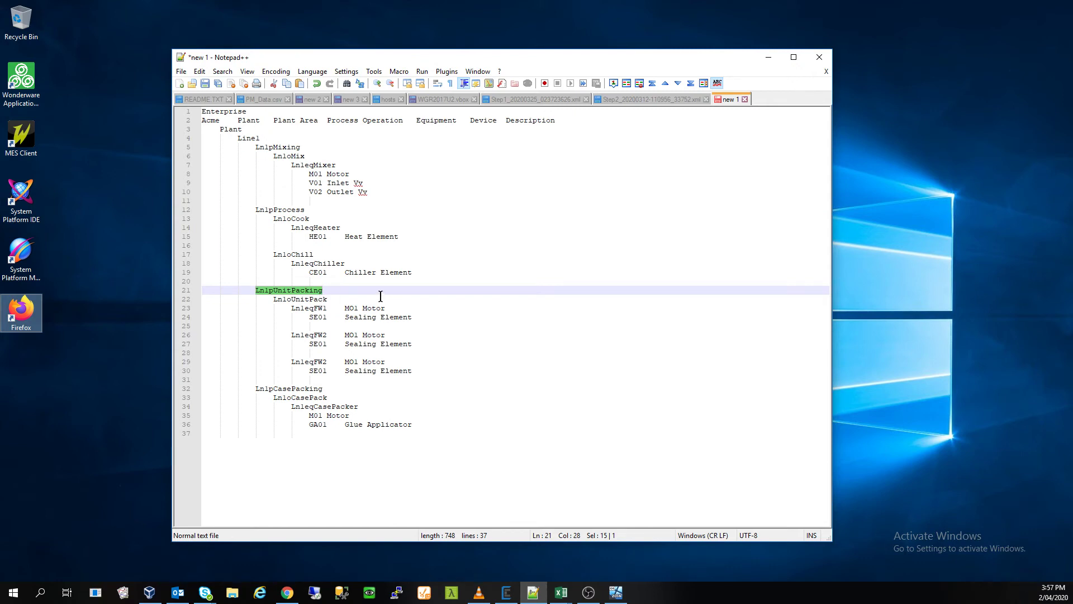
double_click(318, 299)
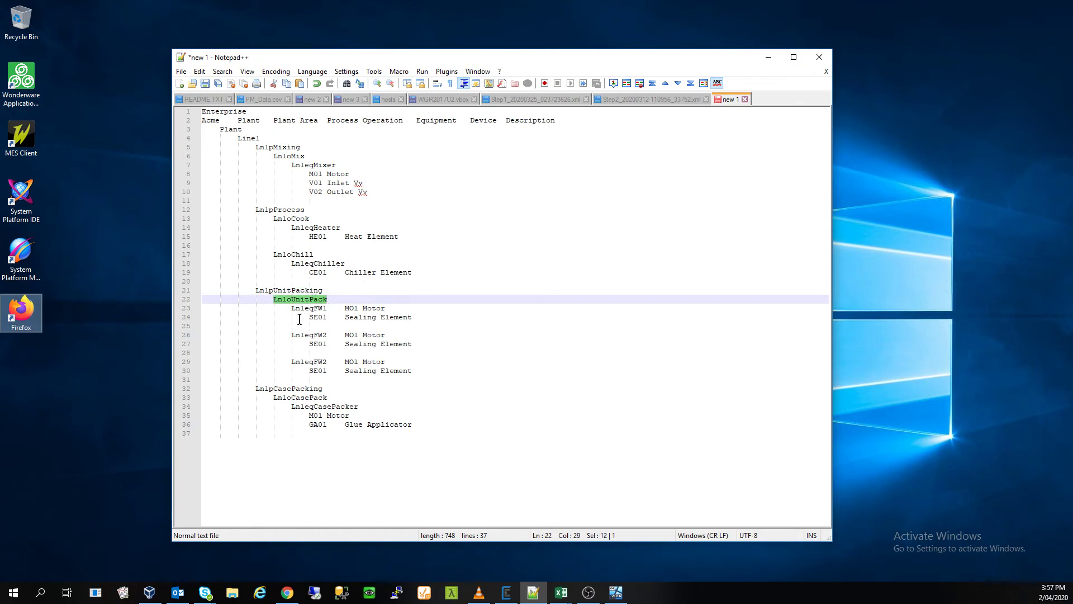
Indent SE01 on lines 24, 27 and 30 to the device column under LnloUnitPack
click(309, 317)
key(Tab)
key(Tab)
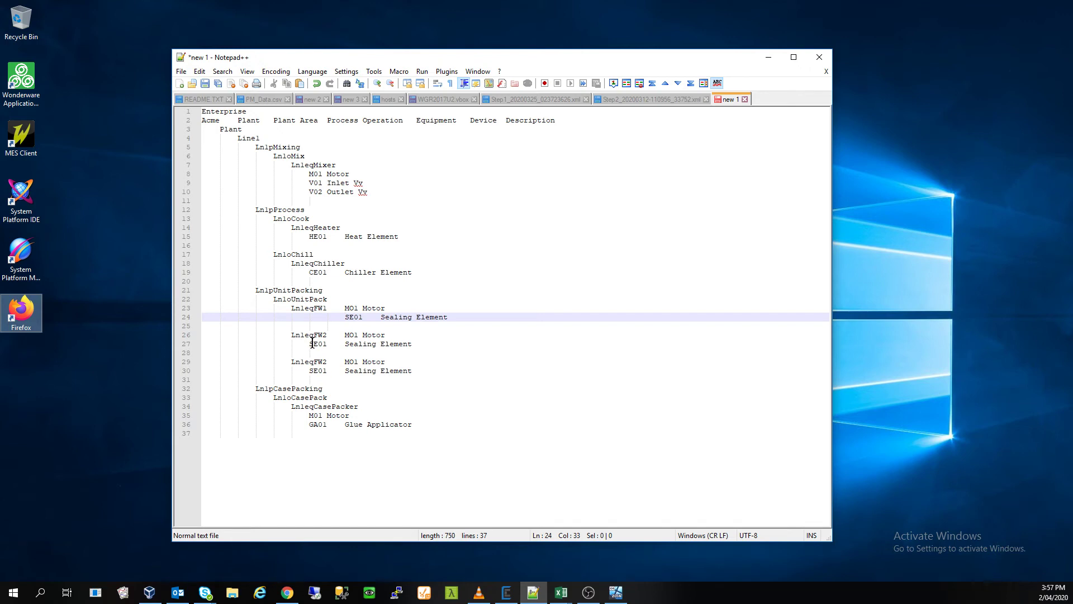
click(311, 344)
key(Tab)
key(Tab)
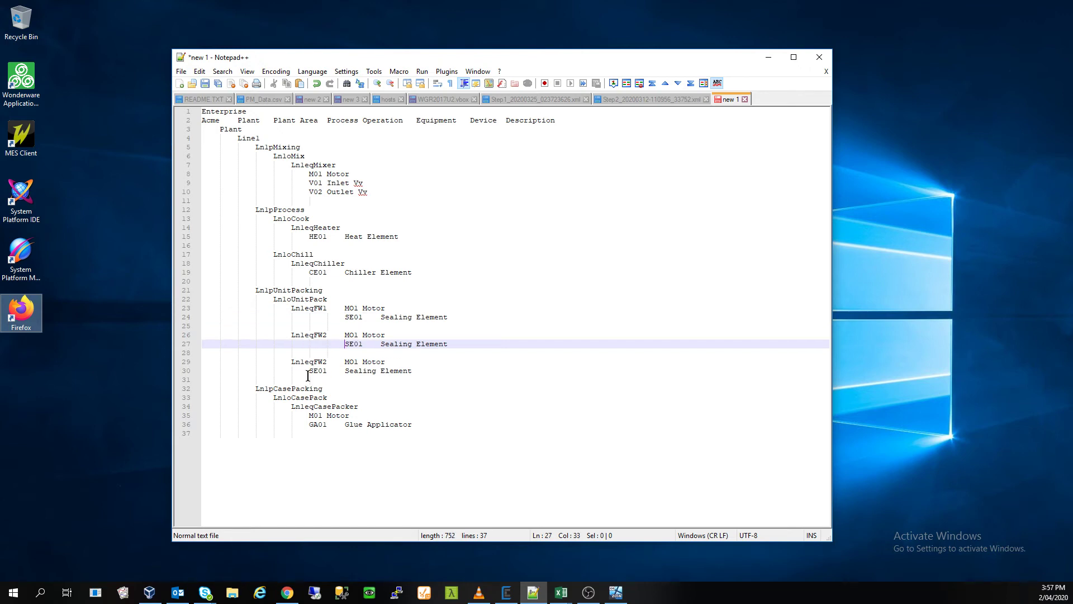
click(311, 371)
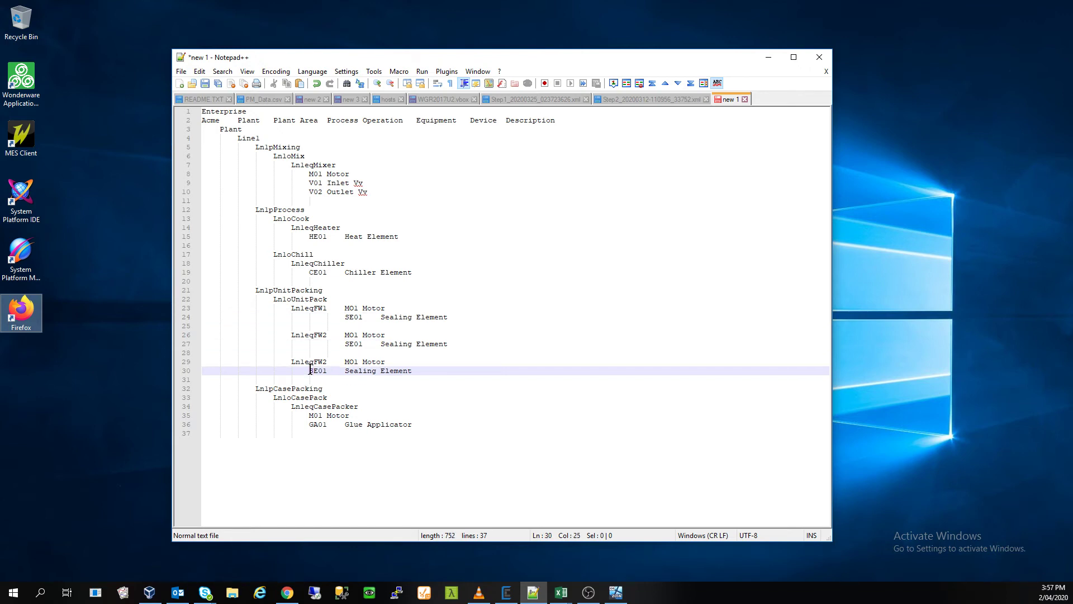
key(Tab)
key(Tab)
double_click(326, 300)
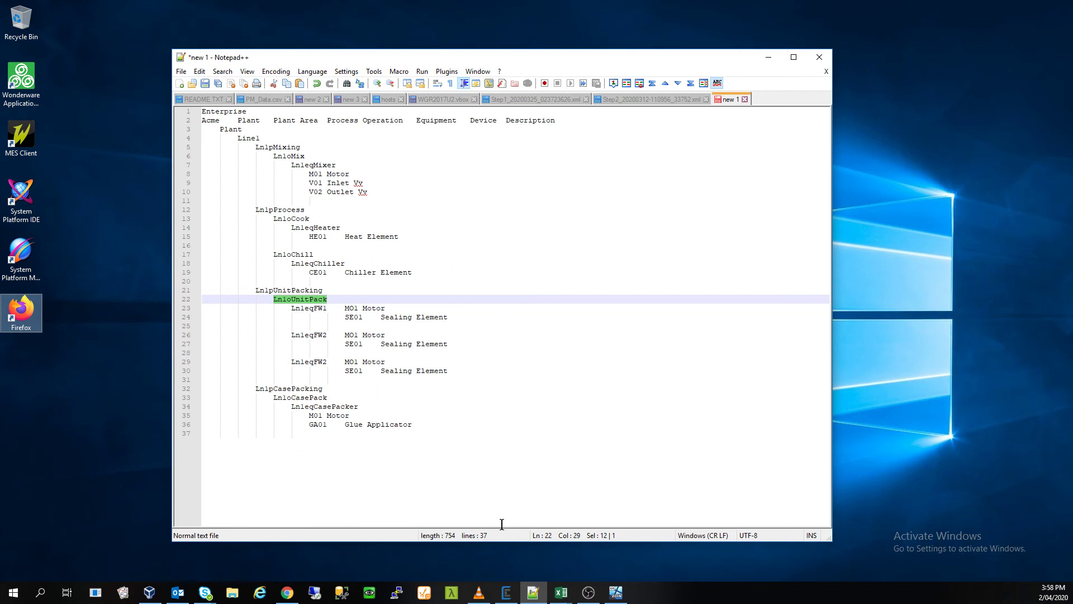
Highlight LnloUnitPack and LnleqFW1, and make line 29's filler LnleqFW3
double_click(311, 300)
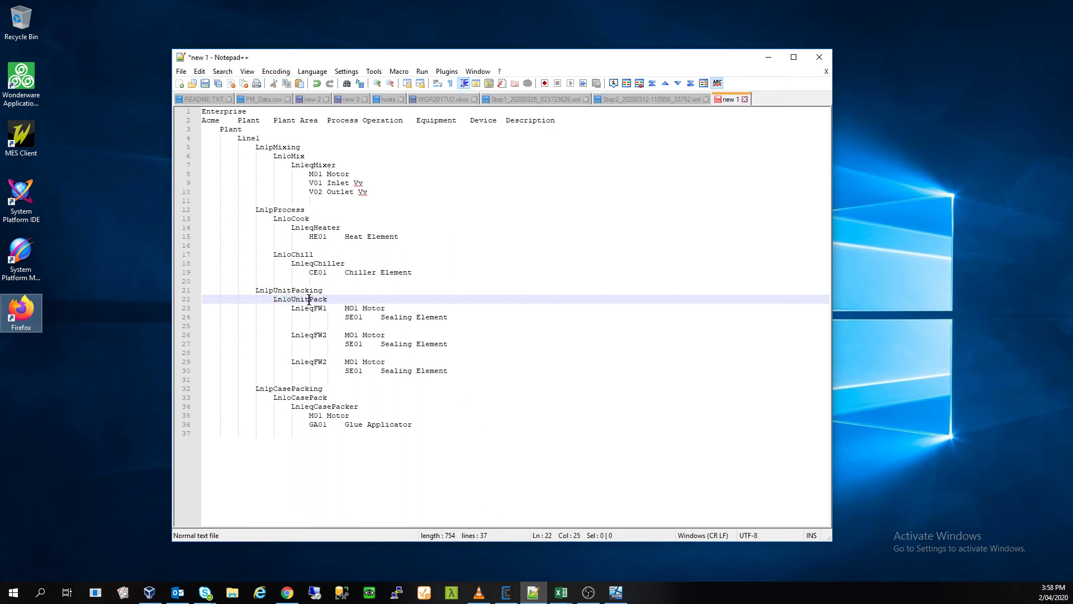
double_click(316, 309)
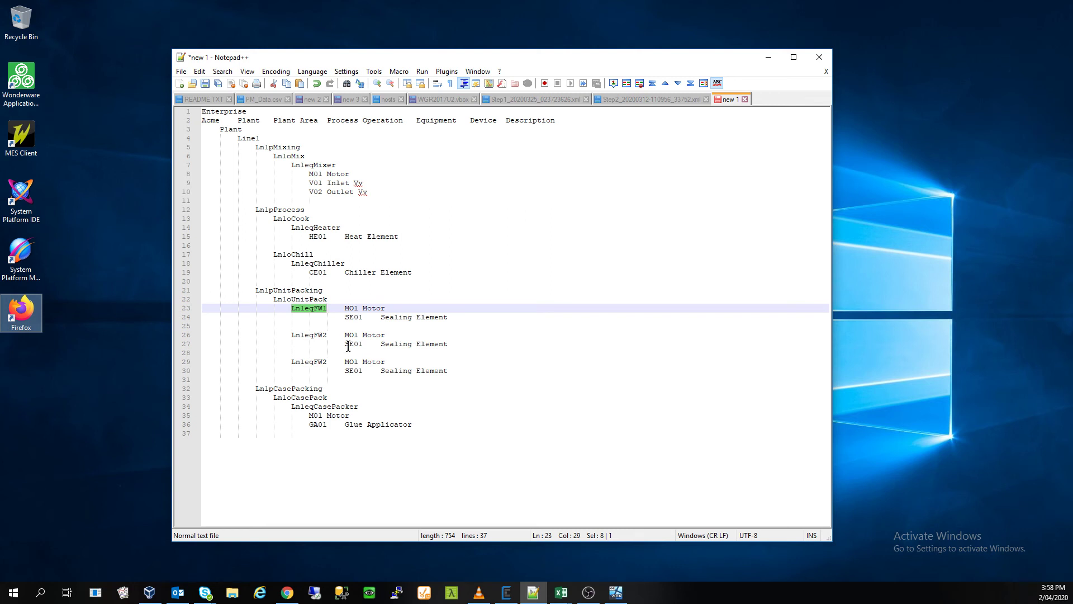
click(327, 362)
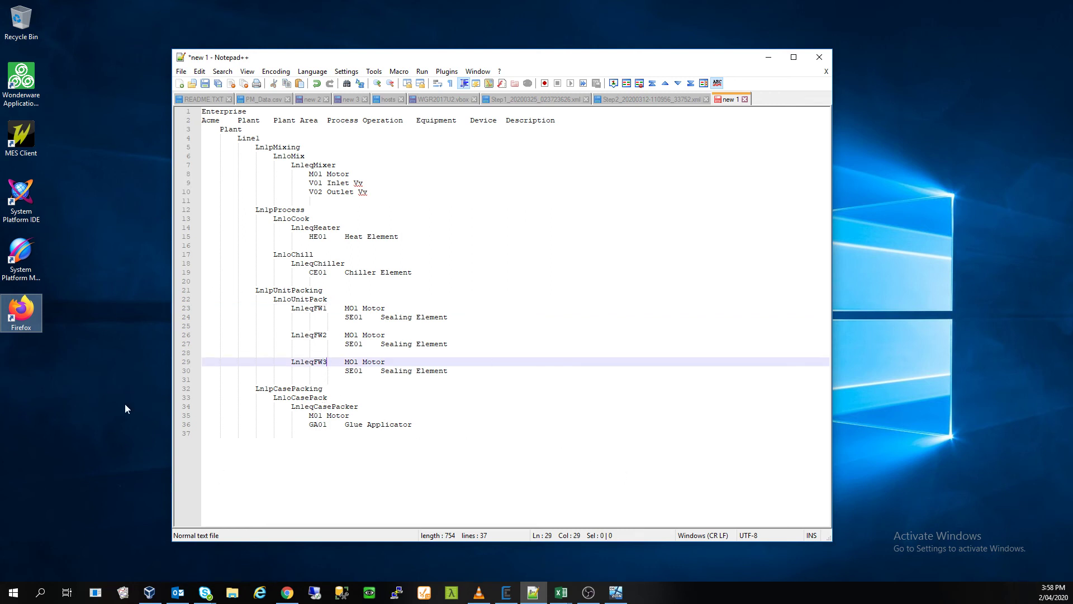
double_click(285, 389)
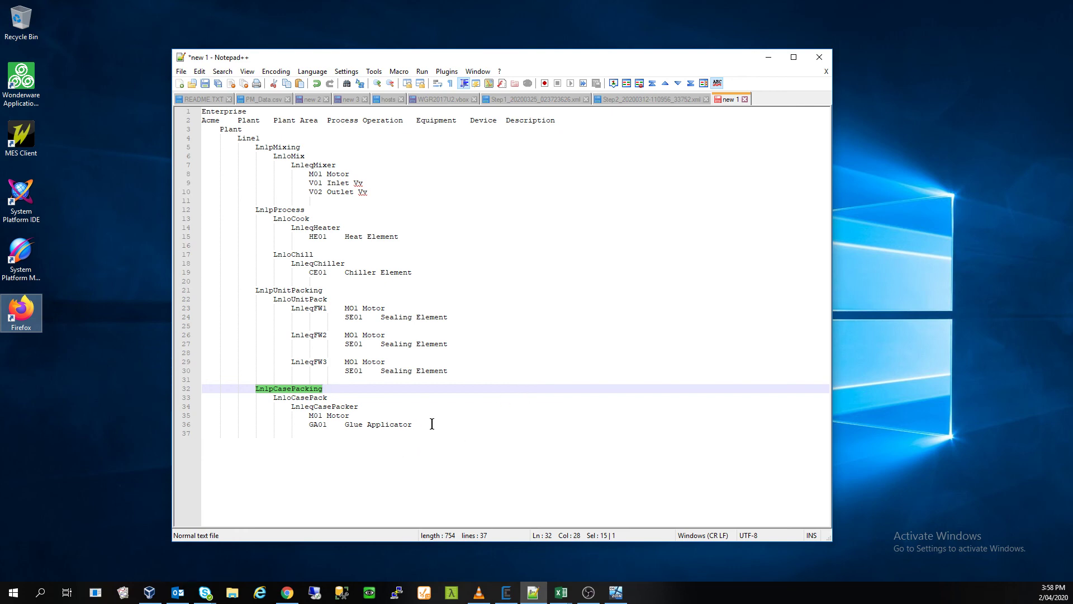
Indent the case packer's M01 Motor and GA01 lines two levels to the device column
drag(431, 426, 184, 417)
key(Tab)
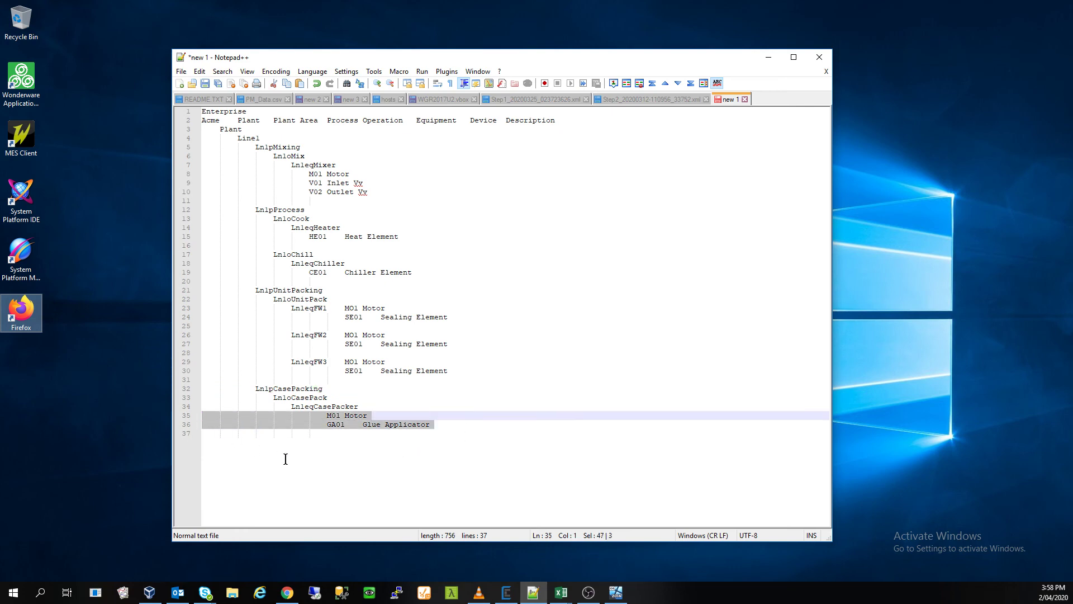
key(Tab)
double_click(313, 406)
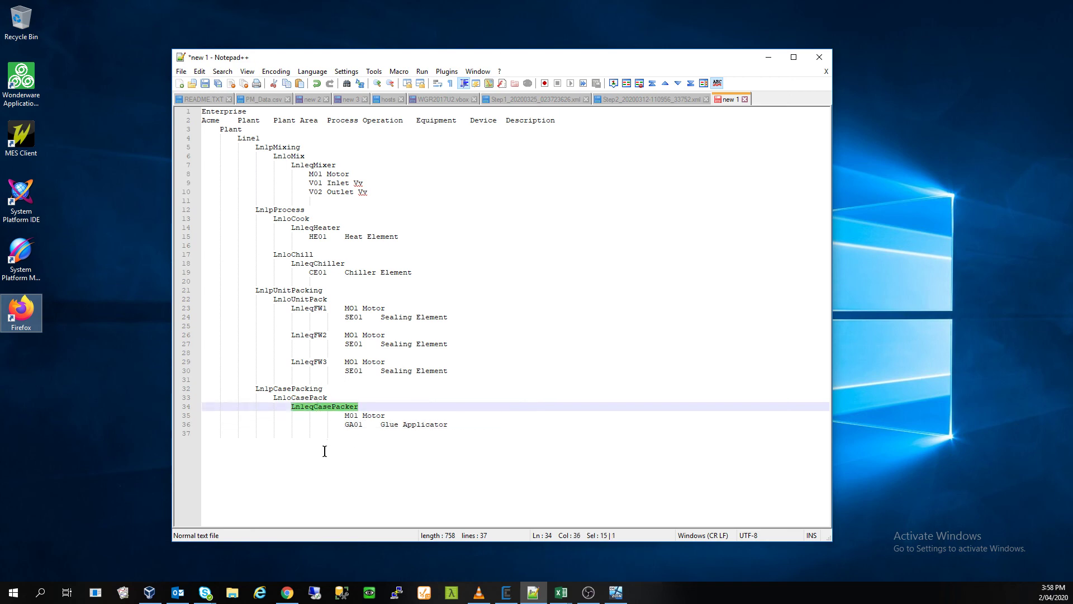
double_click(352, 415)
double_click(352, 424)
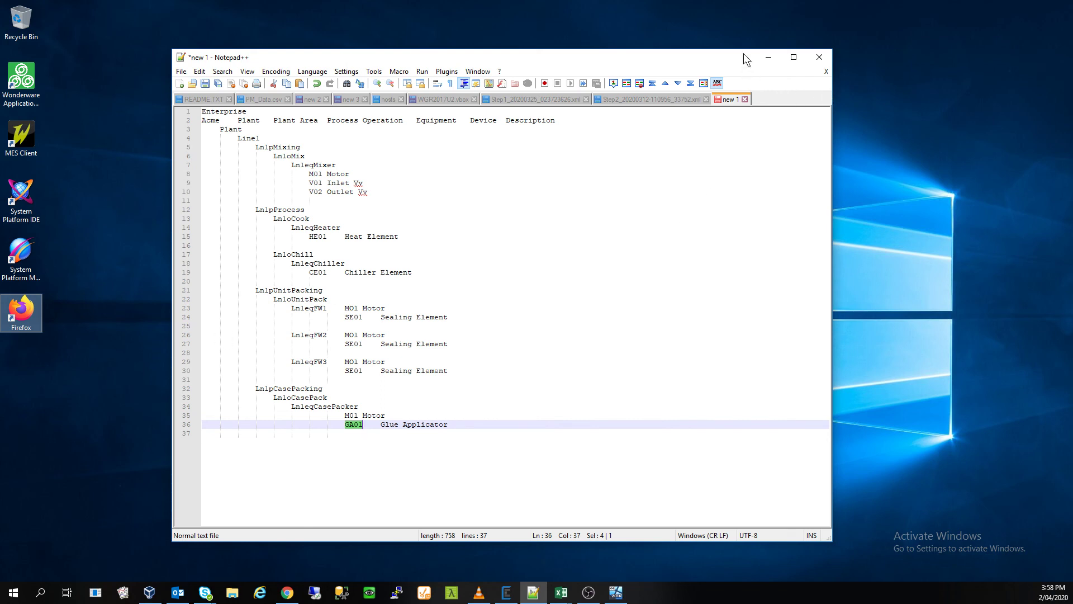
click(777, 58)
Create a new galaxy named MES101 with the Default_EMPTY.cab galaxy type
click(531, 377)
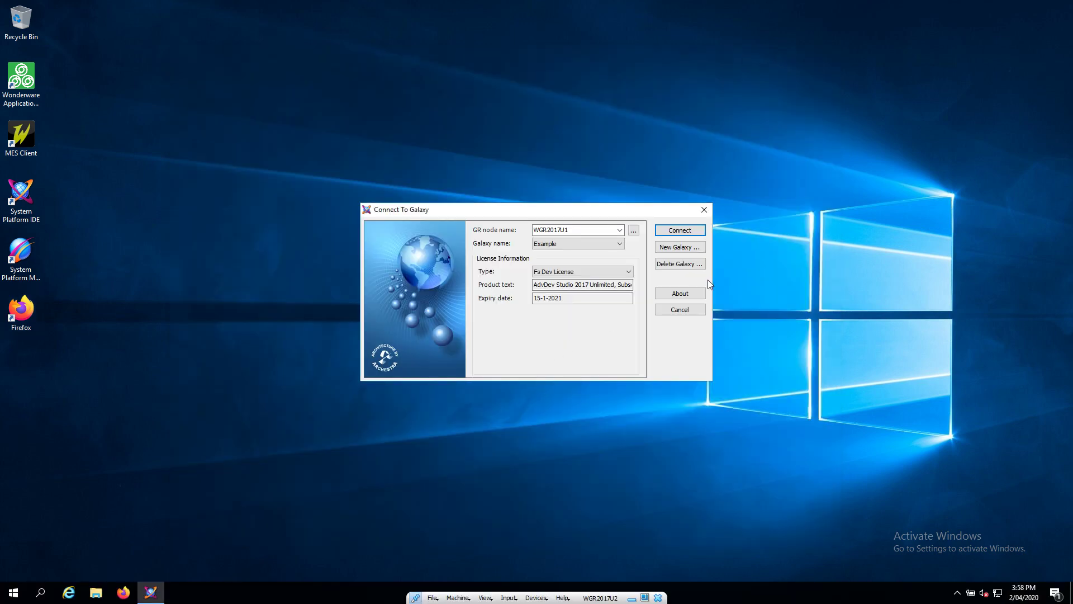
click(685, 249)
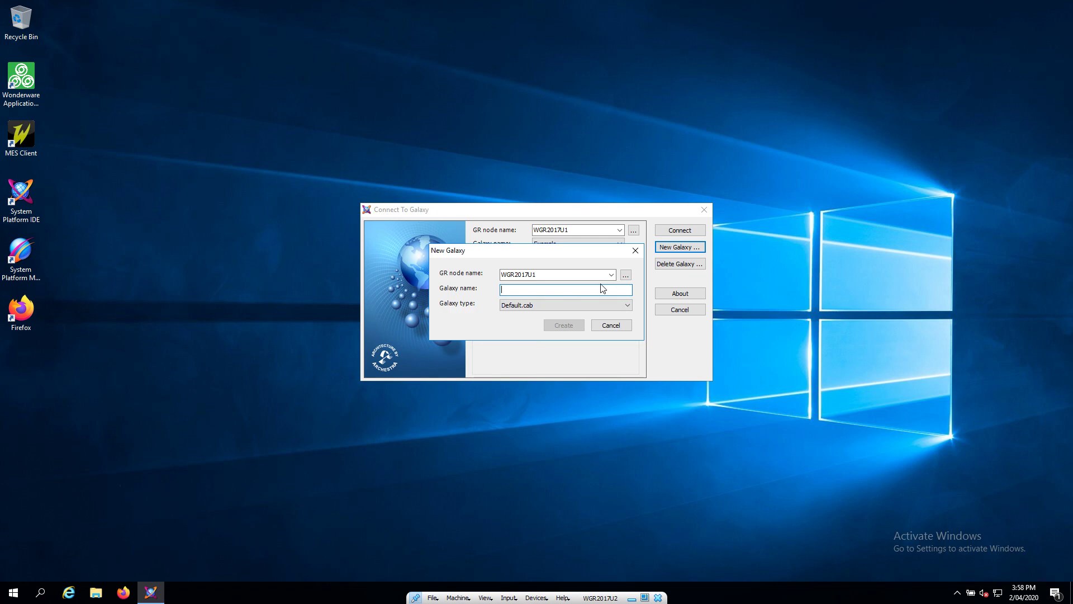
click(598, 306)
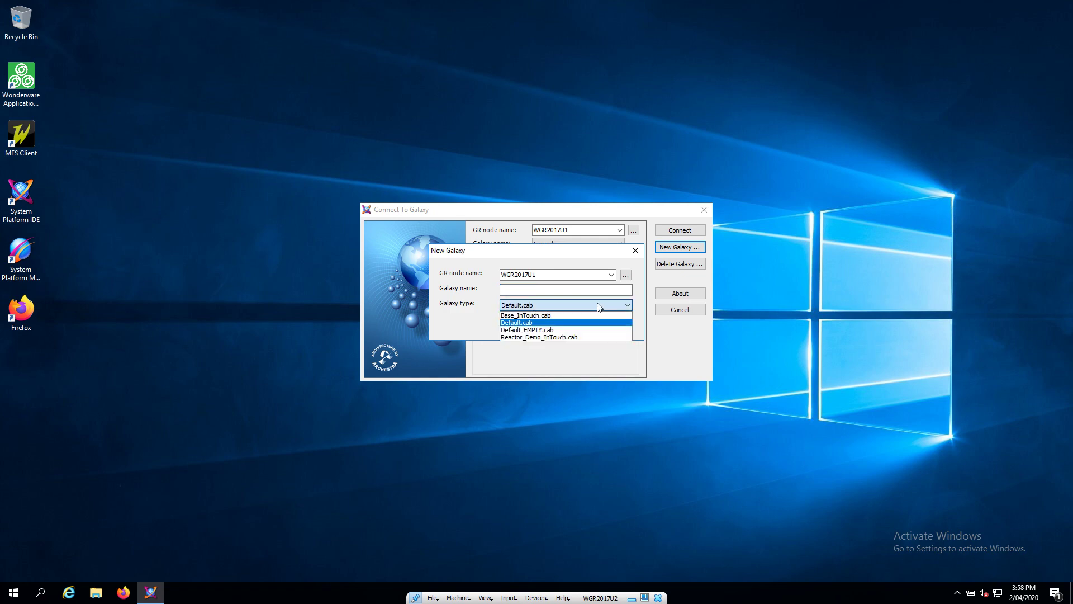
click(549, 333)
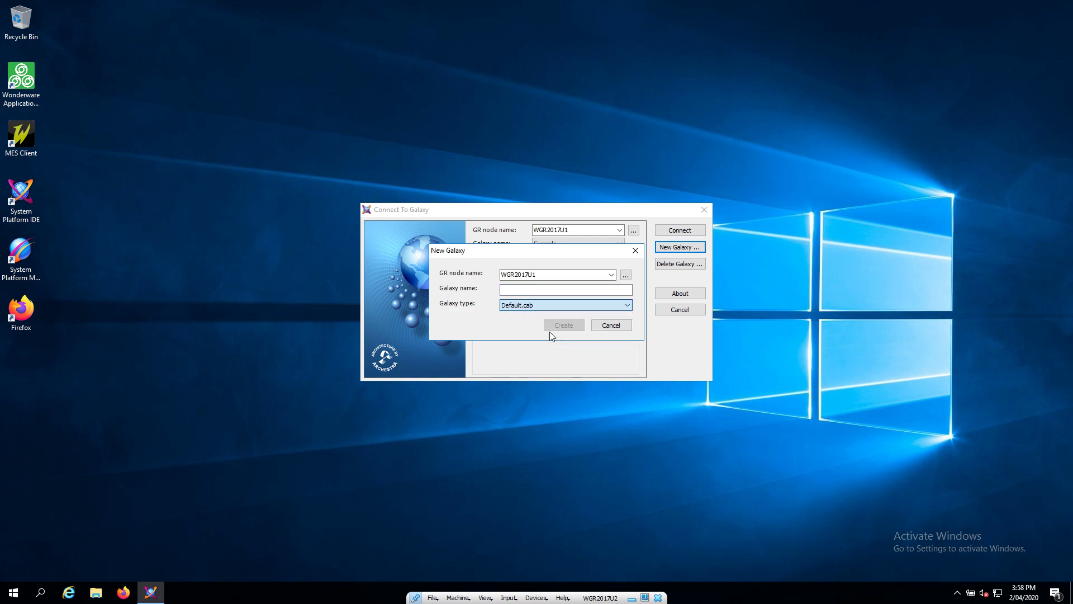
click(551, 291)
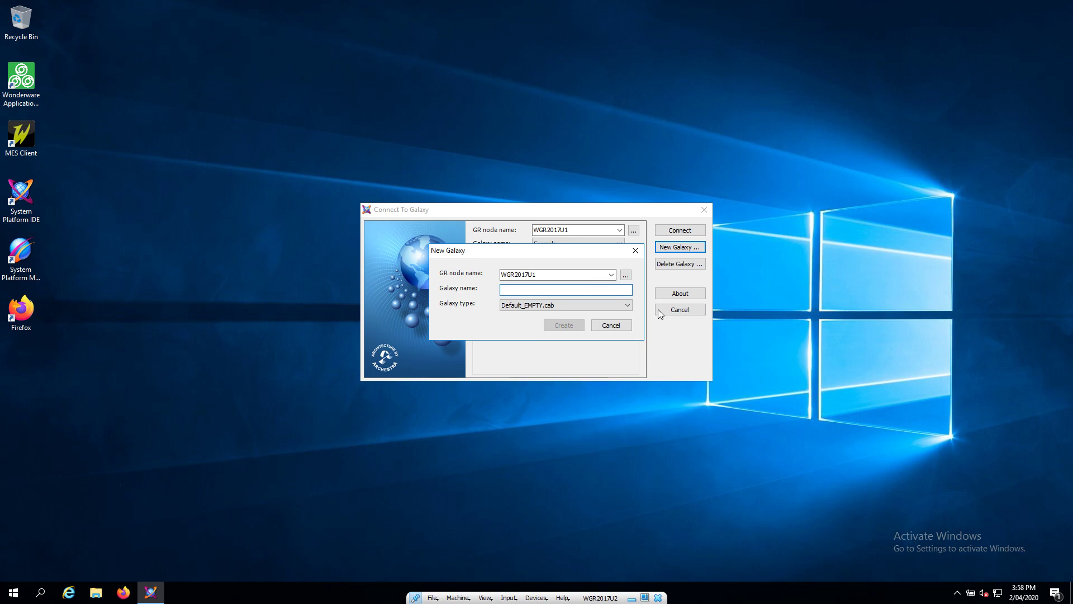
text(MES)
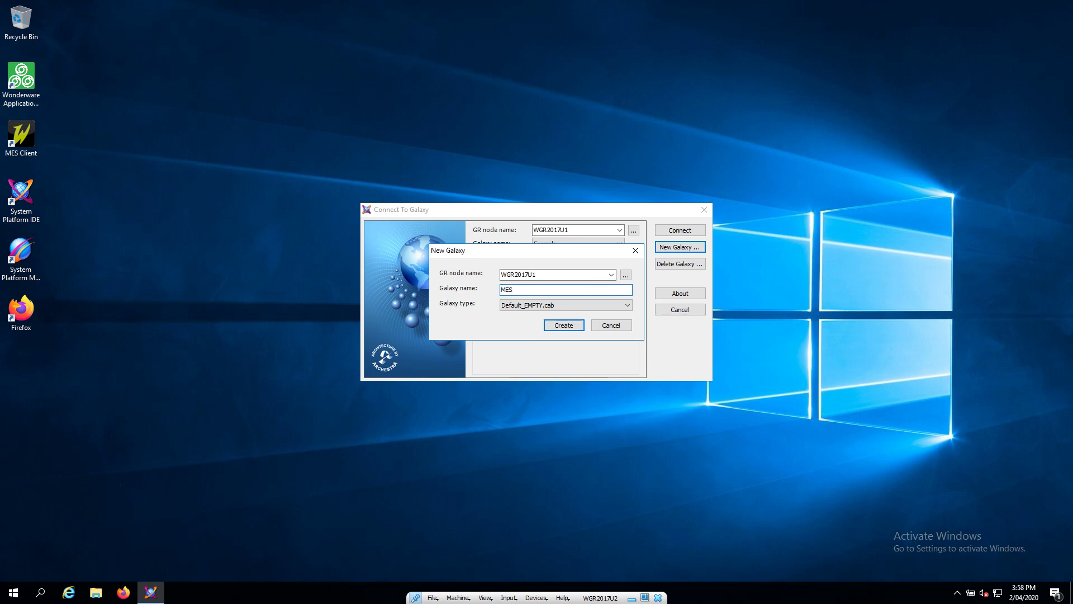
text(101)
click(565, 323)
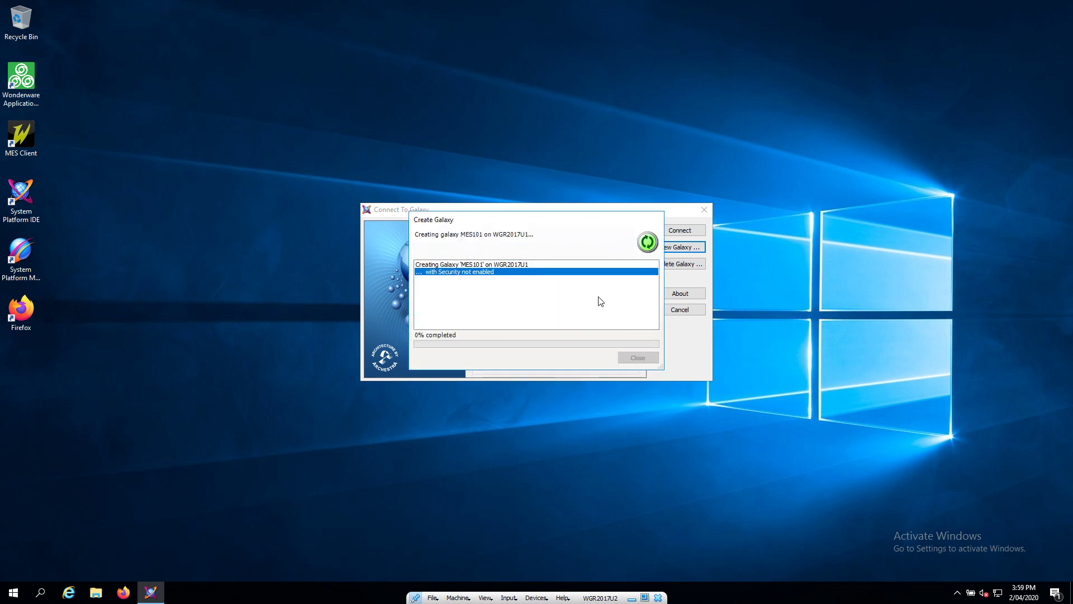